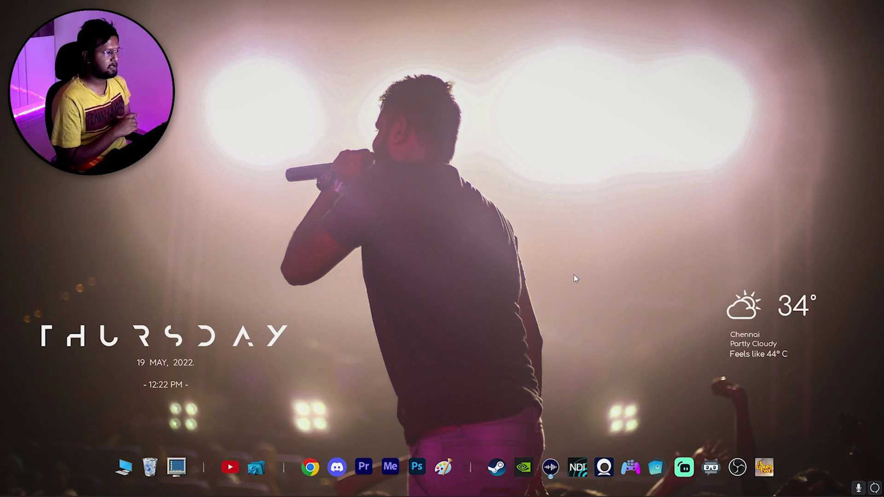
Bring up the auto-hidden taskbar to reach the Chrome icon.
mouse_move(299, 496)
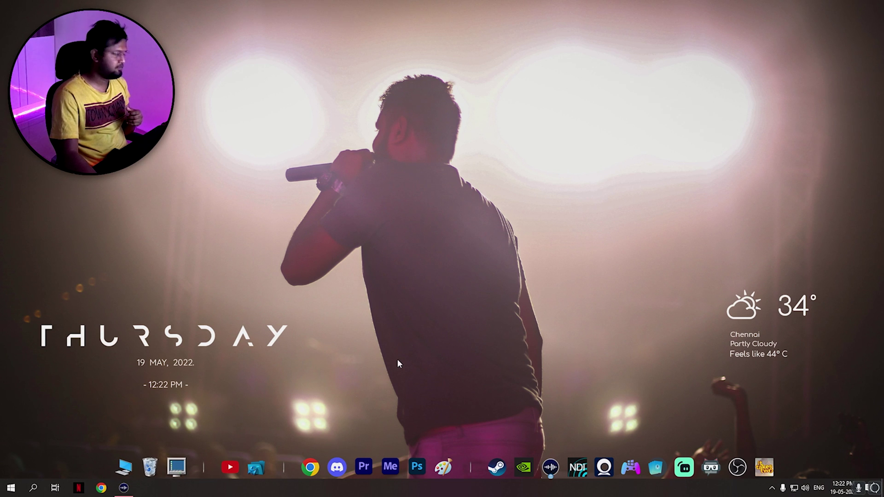
Search 'gameloop' in Chrome and open the official GameLoop website.
left_click(102, 490)
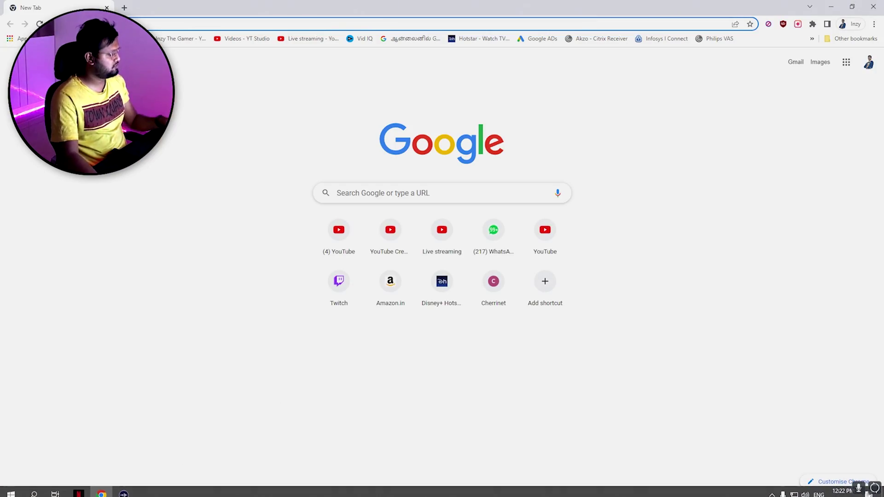
type("goo")
key("BackSpace")
key("BackSpace")
key("BackSpace")
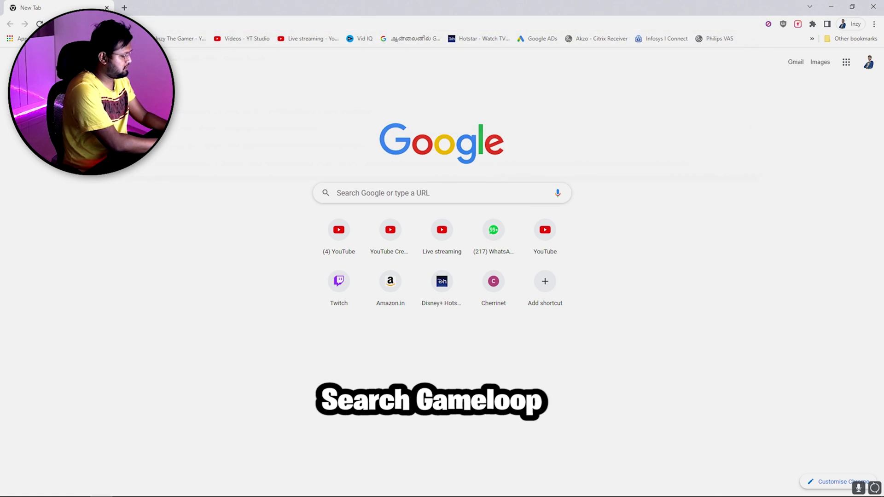
type("gameloop")
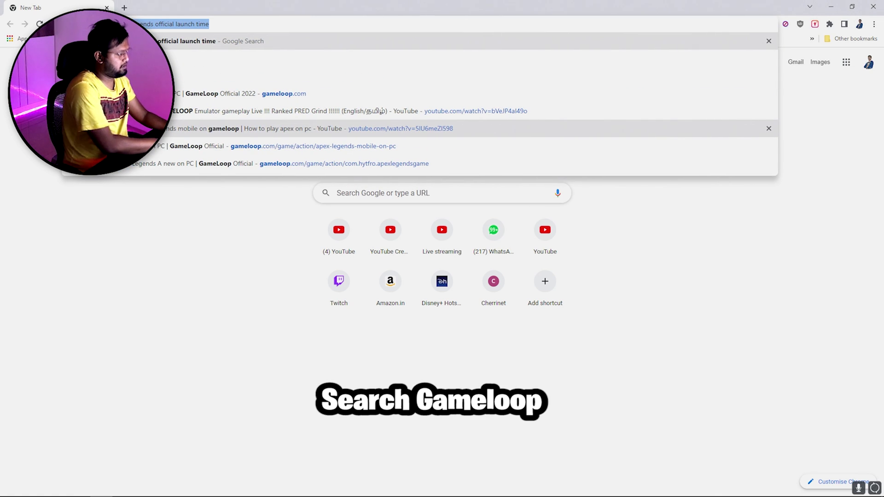
key("Return")
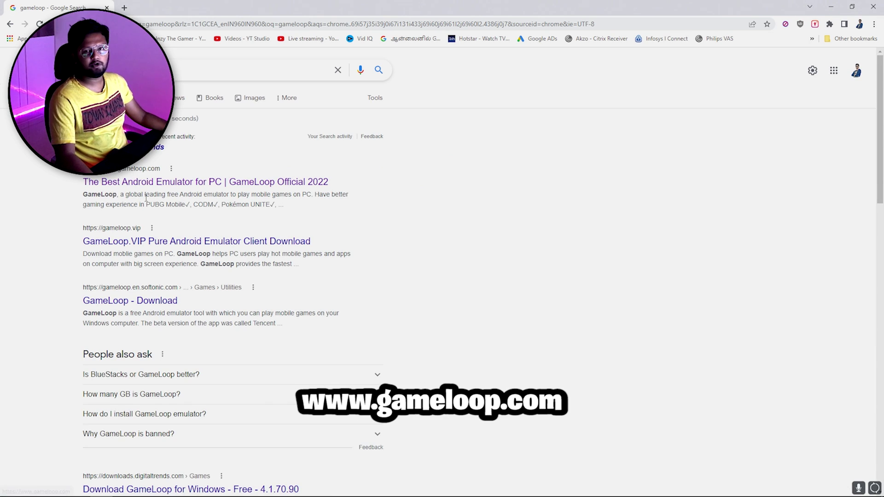
left_click(172, 181)
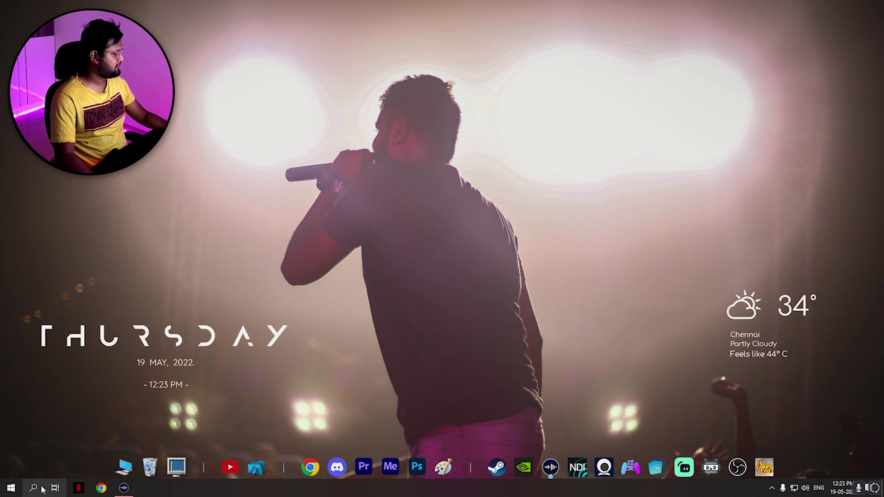
Launch GameLoop from Windows search and allow it to run.
left_click(39, 490)
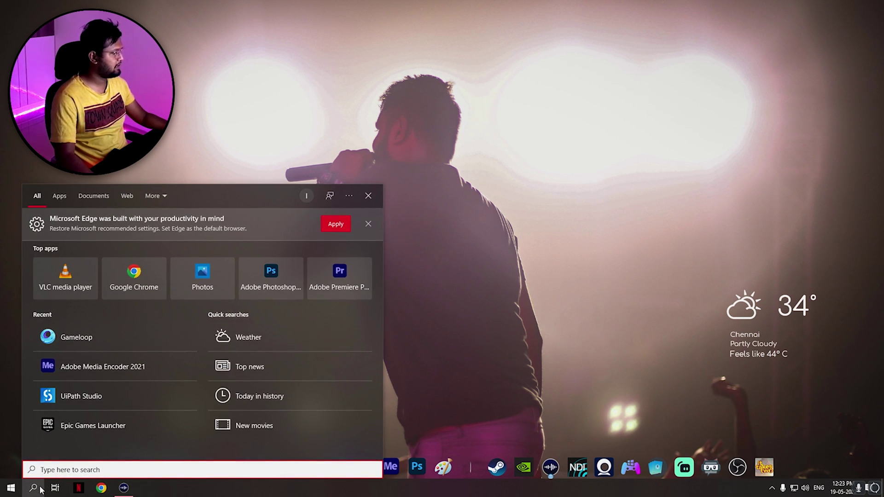
left_click(50, 338)
key("Return")
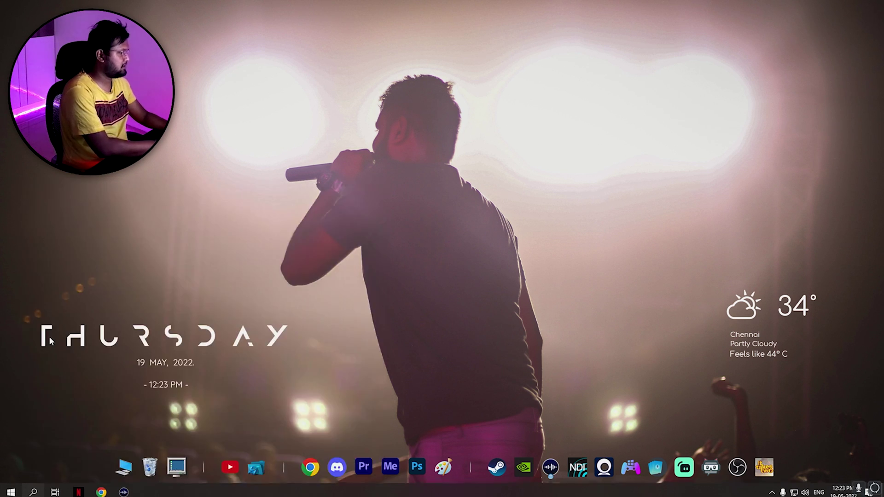
left_click(398, 310)
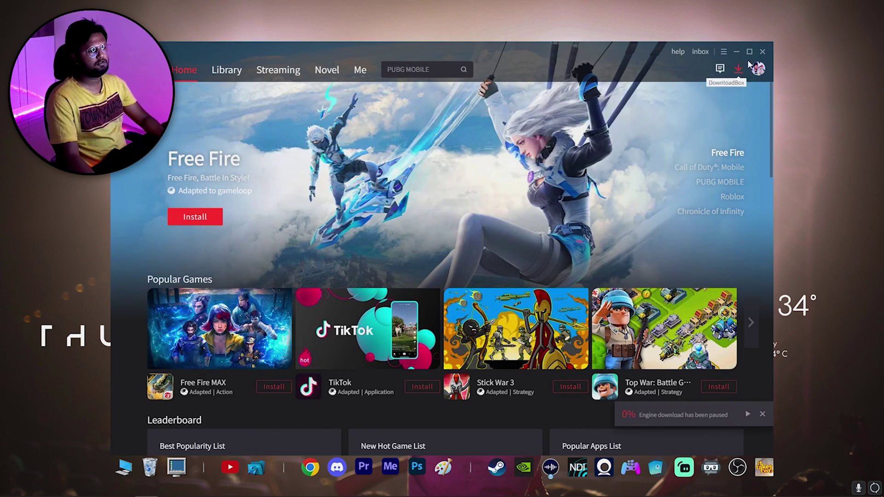
Maximize GameLoop and start the Google Play Store from the Me page.
left_click(749, 52)
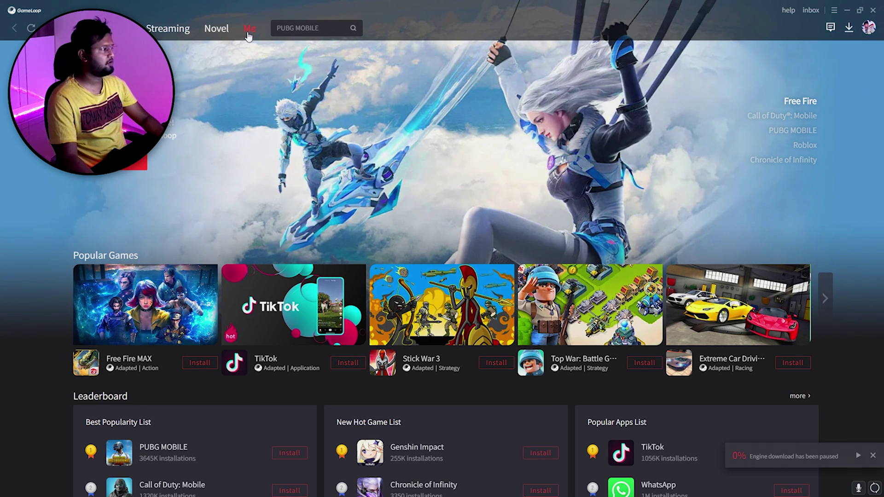
left_click(250, 33)
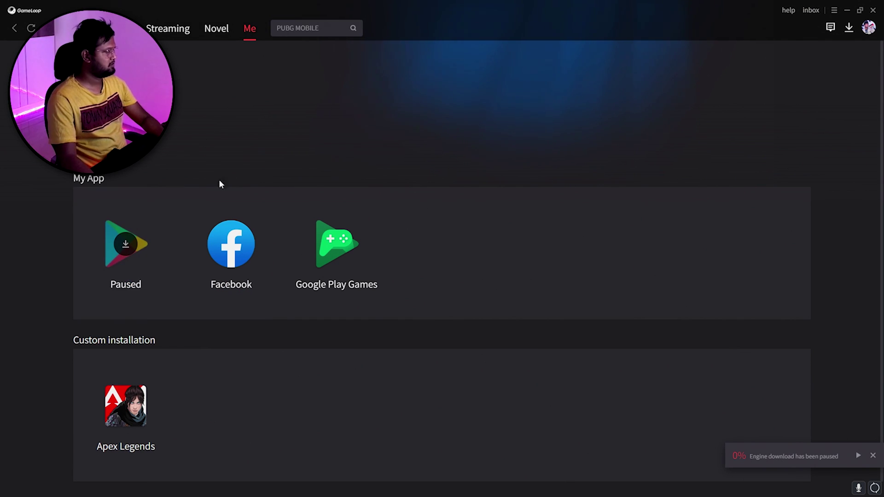
left_click(139, 250)
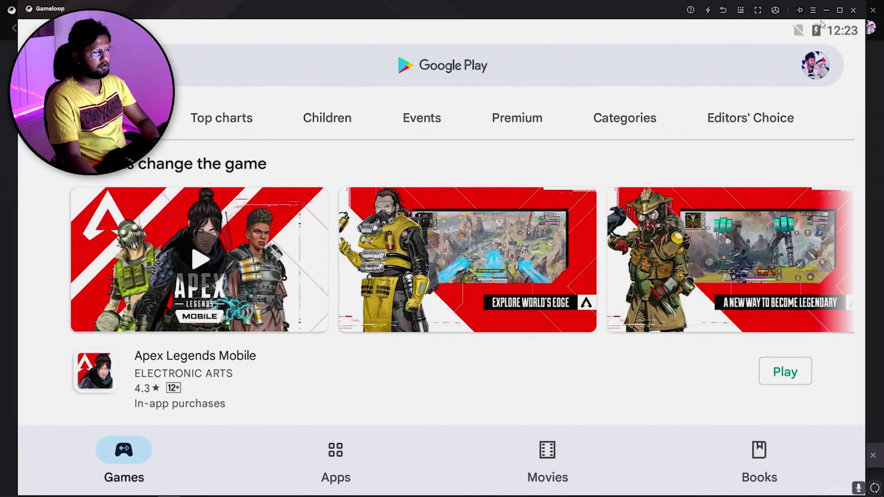
Restore the emulator window to normal size and nudge it slightly right.
left_click(839, 10)
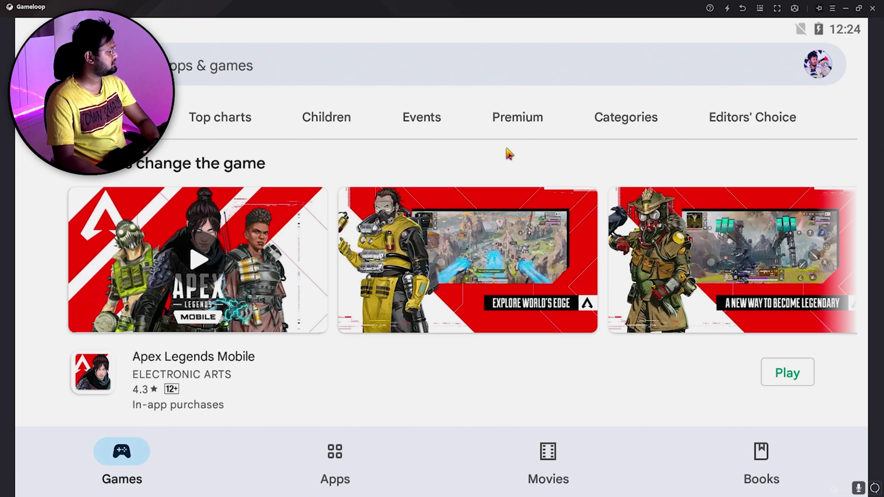
double_click(309, 9)
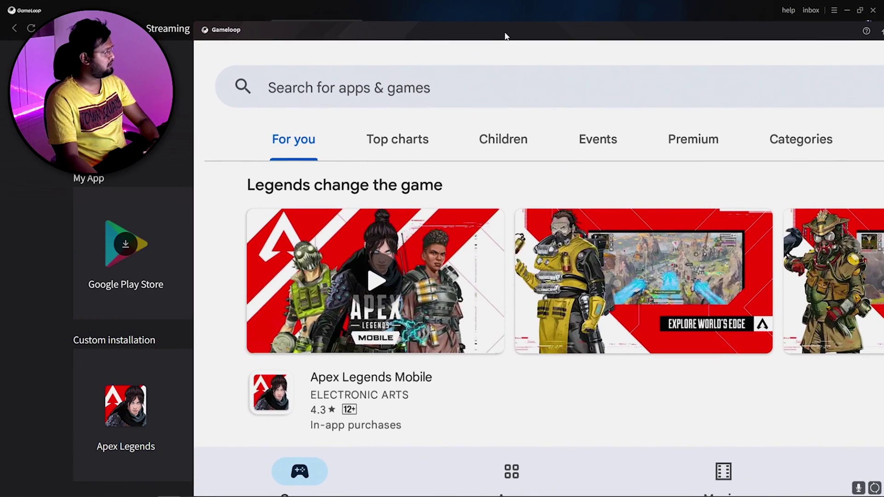
left_click_drag(505, 36, 508, 37)
Search the Play Store for 'apex legends mobile', correcting typos.
left_click(405, 94)
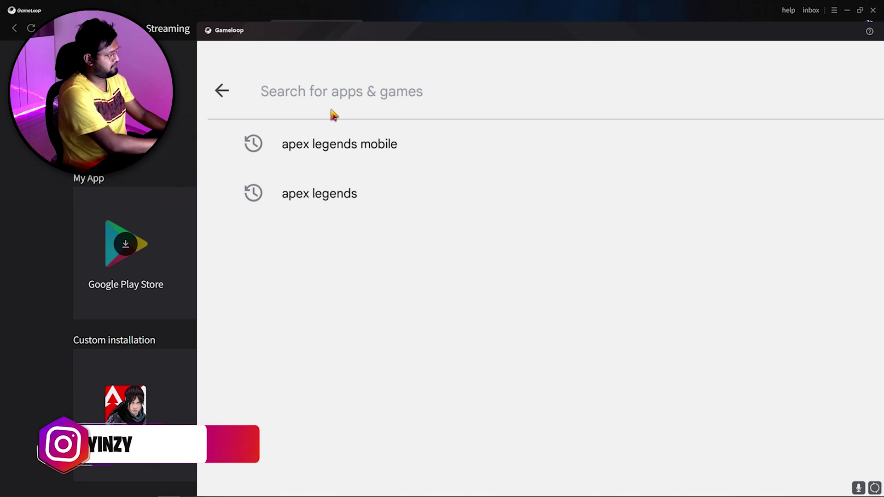
type("apex kegebds")
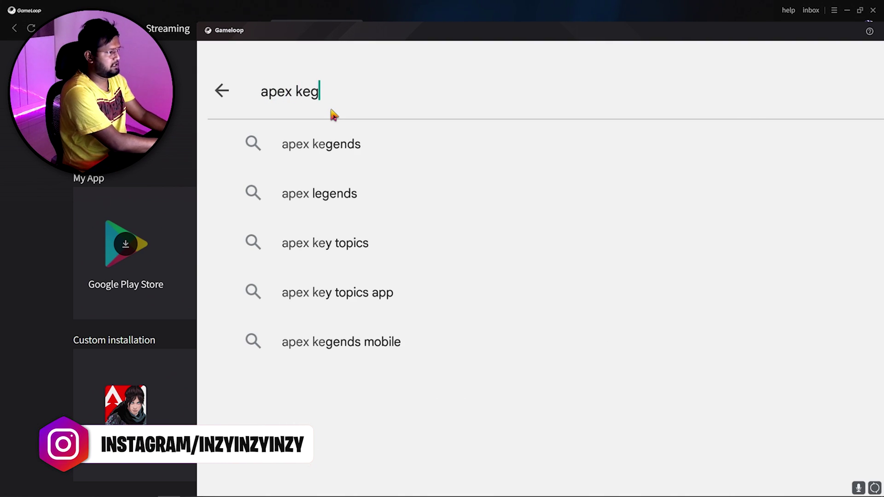
key("BackSpace")
key("BackSpace")
key("BackSpace")
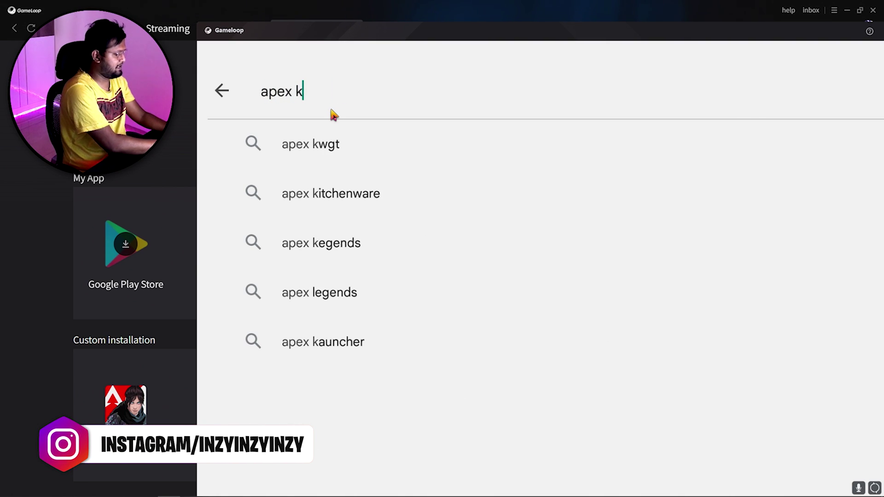
type("legends mobie")
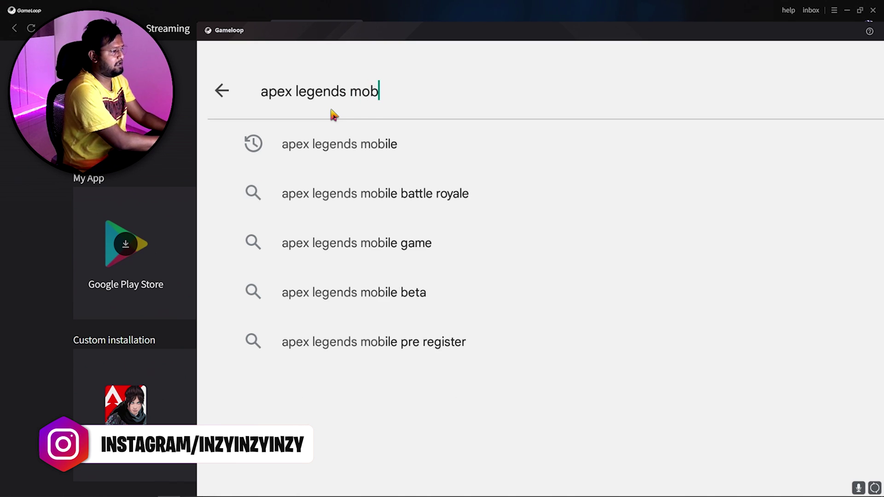
key("BackSpace")
type("le")
key("Return")
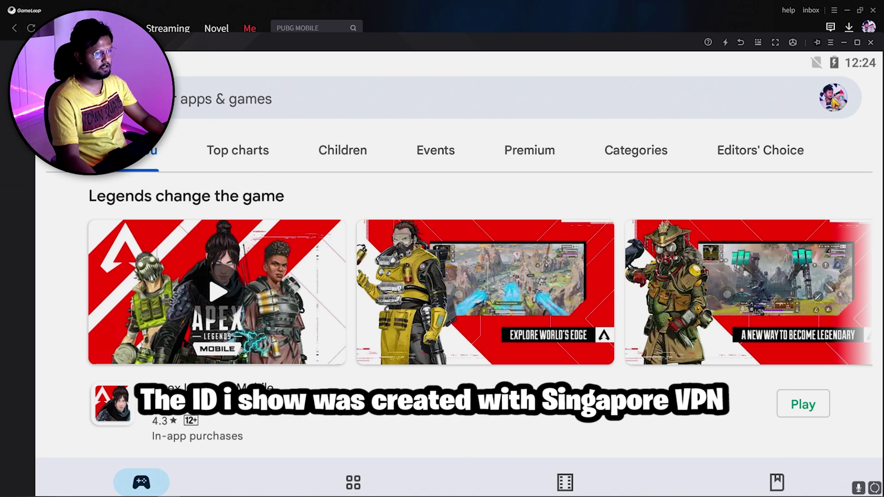
Open the Google account menu, then minimize the emulator back to the Me page.
left_click(834, 103)
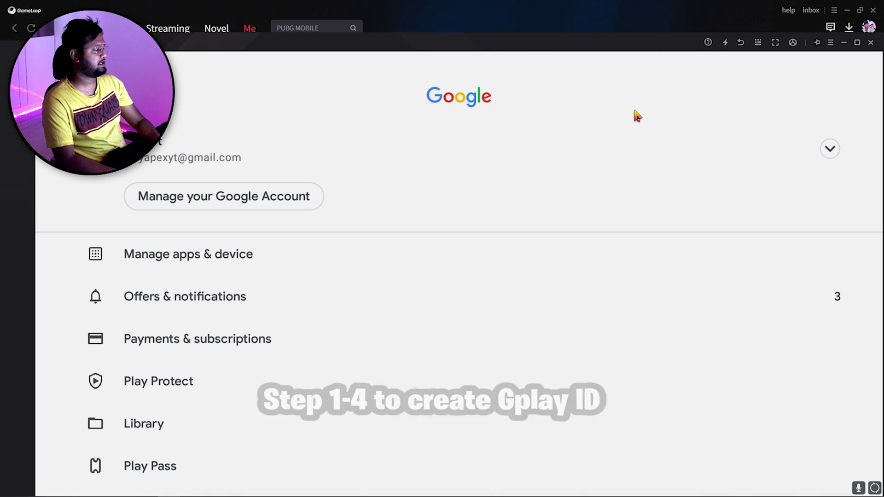
left_click(844, 43)
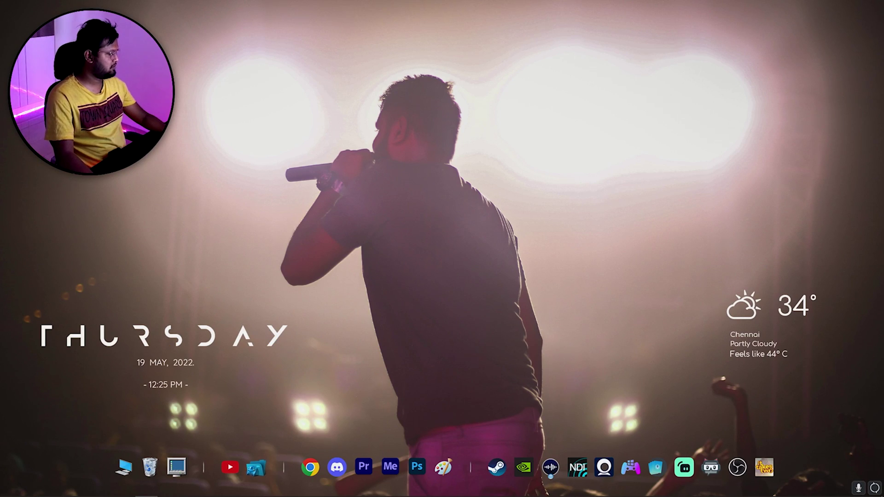
Open Chrome and go to the YouTube Studio videos bookmark.
mouse_move(101, 493)
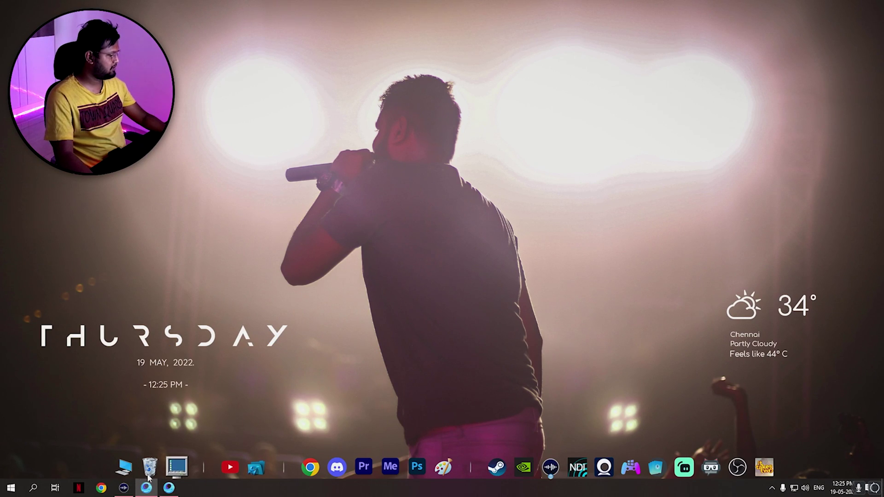
left_click(101, 489)
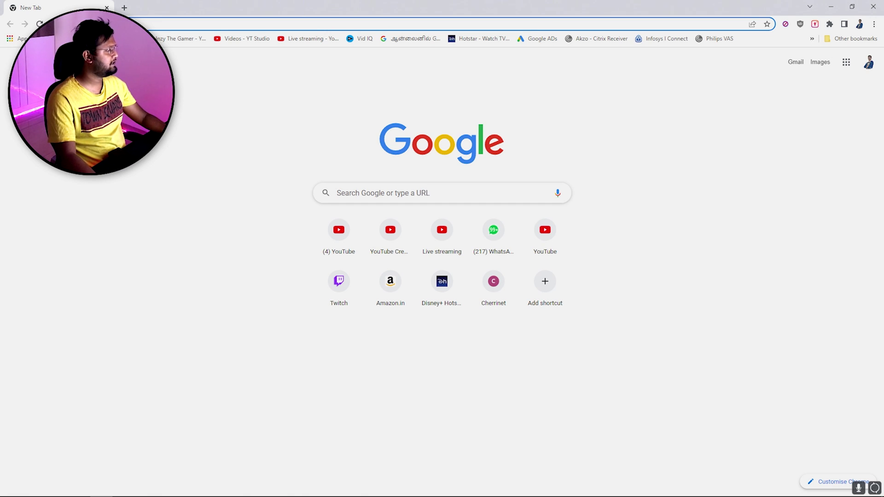
left_click(231, 41)
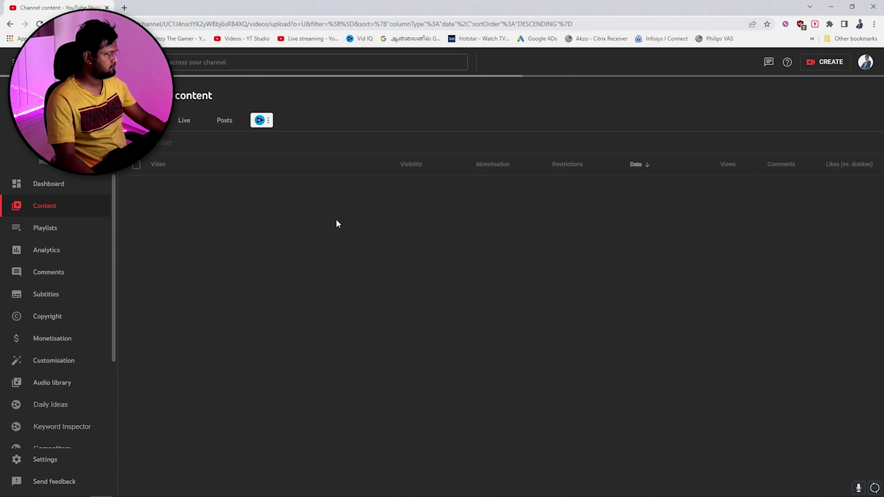
Choose View on YouTube from the 8 Mar video's options menu.
scroll(336, 219, "down", 3)
scroll(332, 220, "up", 8)
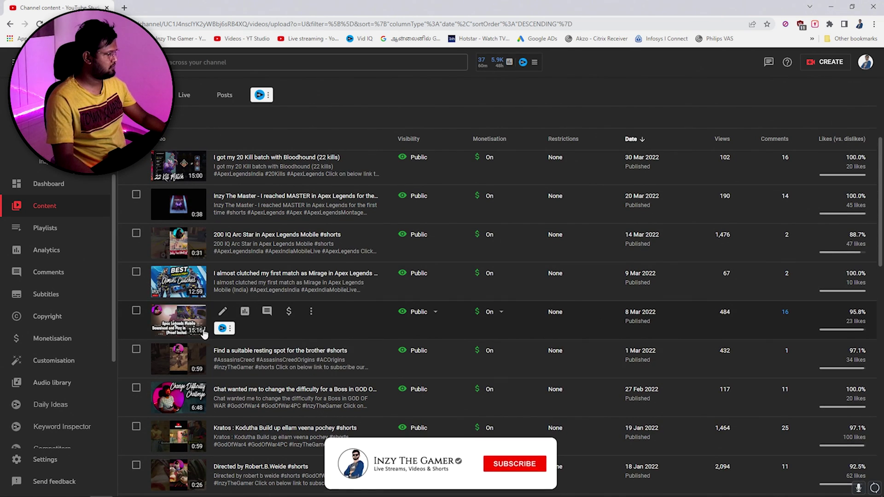
left_click(311, 312)
left_click(249, 327)
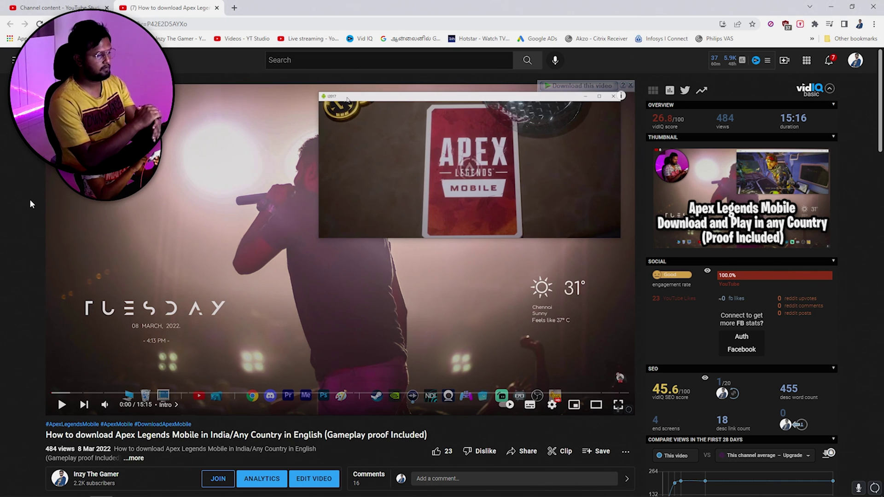
Expand the video description and highlight the chapter names, including Create New Gmail ID.
scroll(121, 326, "down", 3)
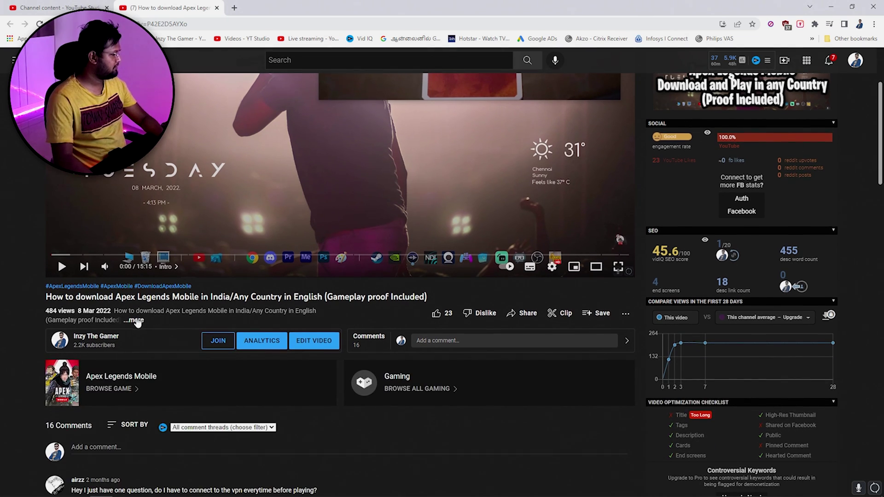
left_click(121, 326)
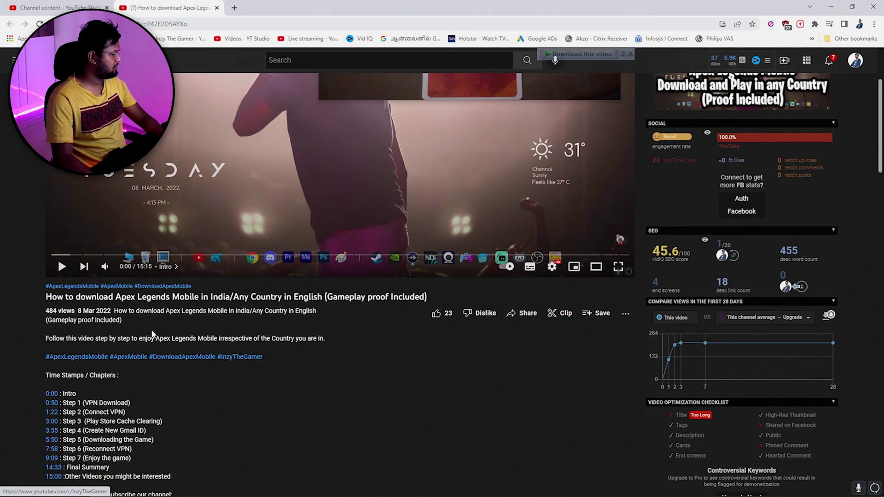
double_click(69, 403)
double_click(70, 412)
double_click(70, 421)
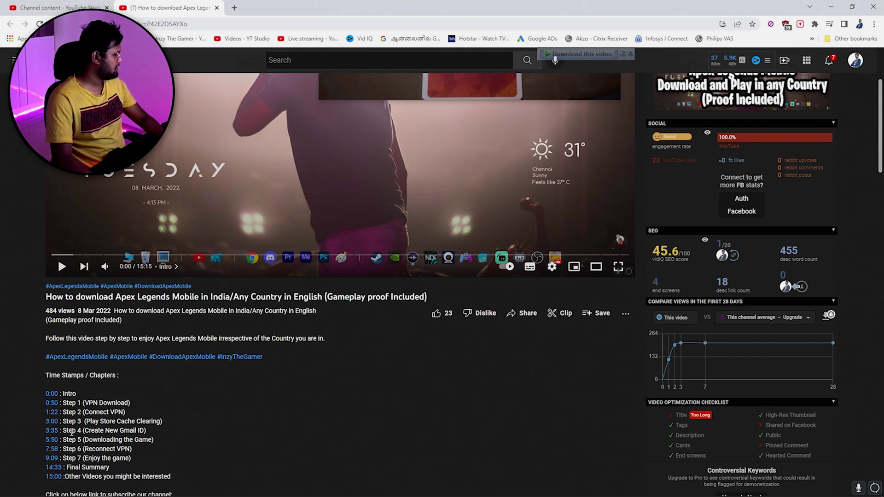
left_click_drag(146, 431, 104, 431)
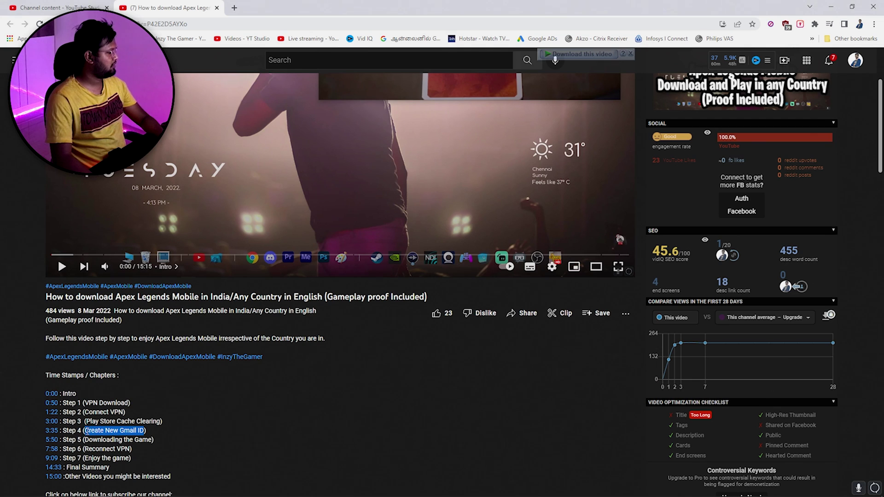
left_click(183, 425)
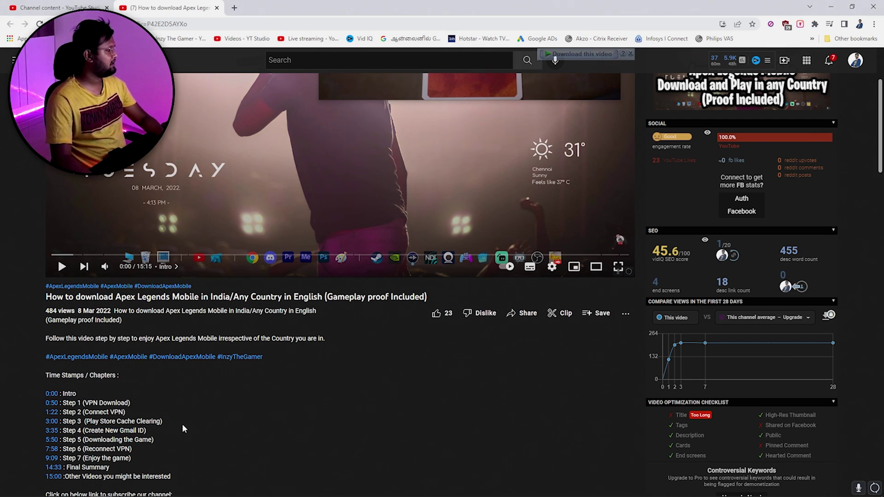
Skip through the chapters to Step 4, Create New Gmail ID, at 3:35.
scroll(182, 428, "up", 3)
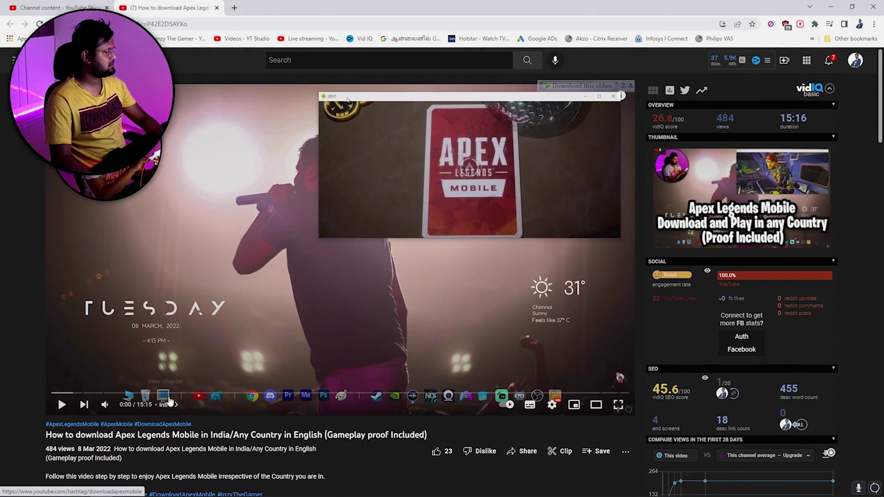
left_click(90, 393)
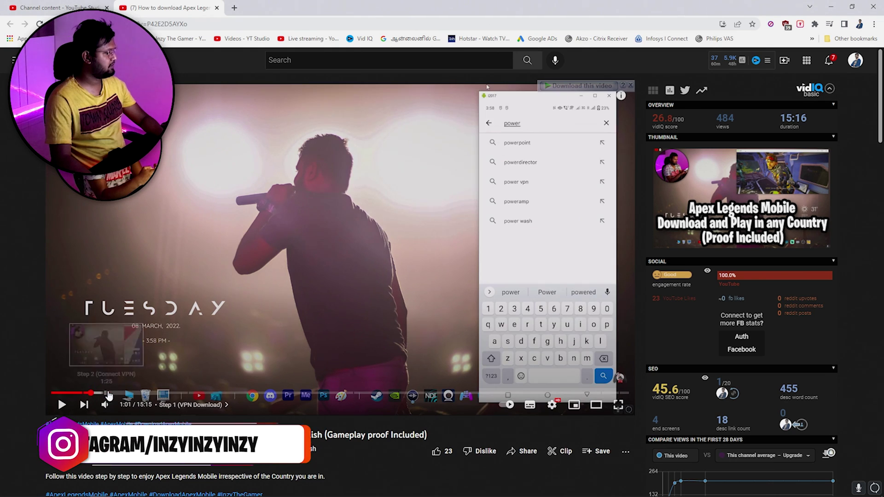
left_click(109, 393)
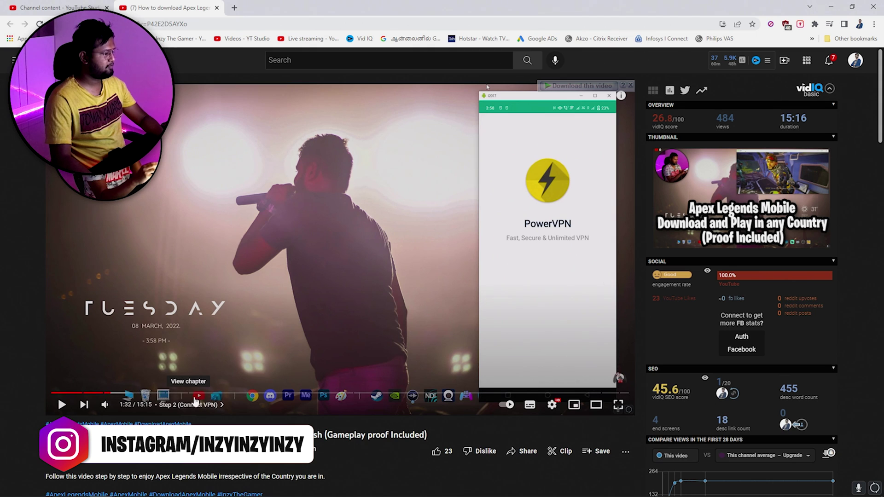
left_click(141, 394)
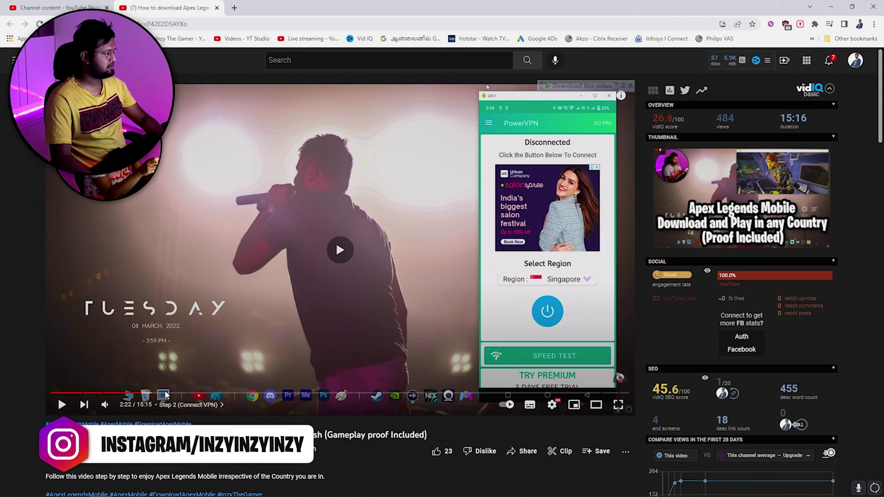
left_click(170, 394)
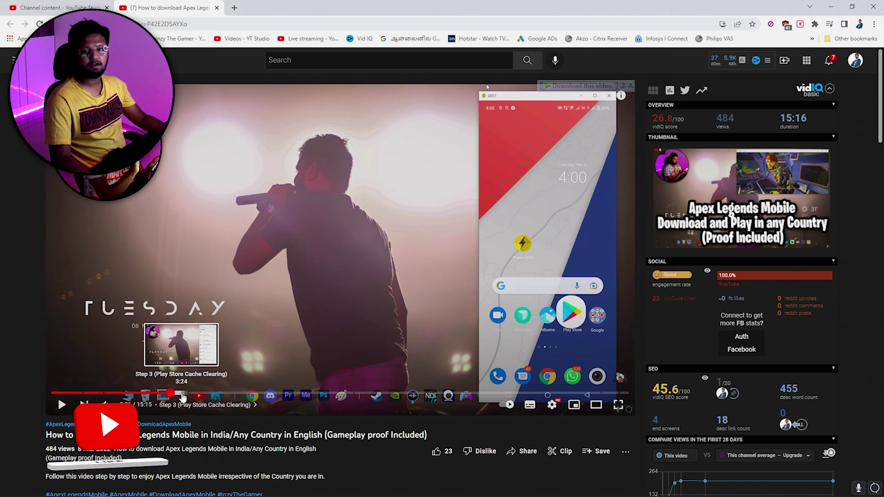
left_click(190, 395)
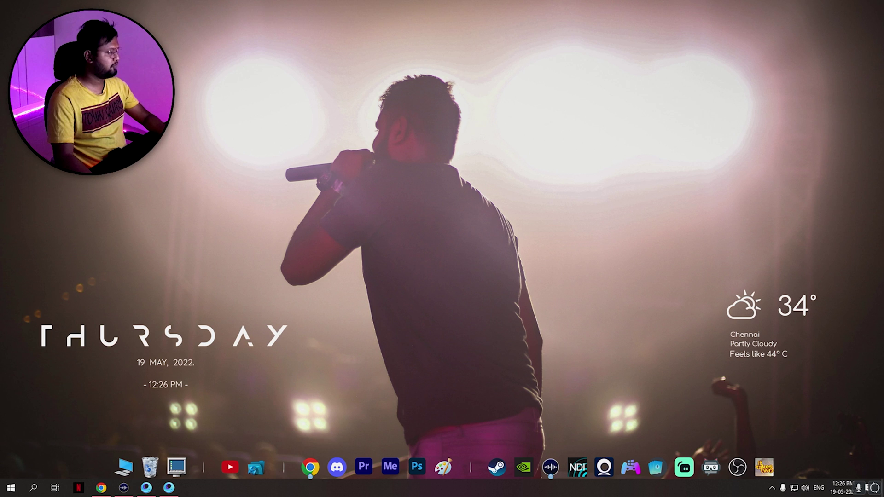
Bring back the emulator and open Apex Legends Mobile's page from Play Store search history.
left_click(170, 489)
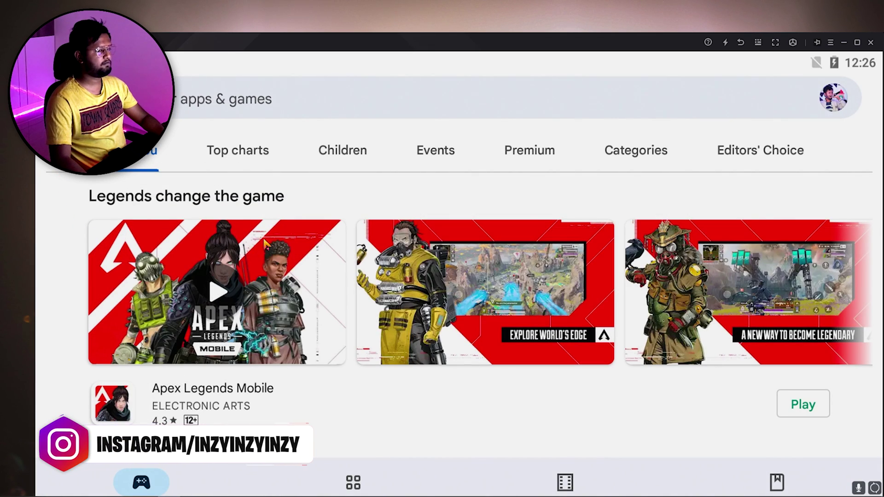
left_click(214, 111)
left_click(181, 151)
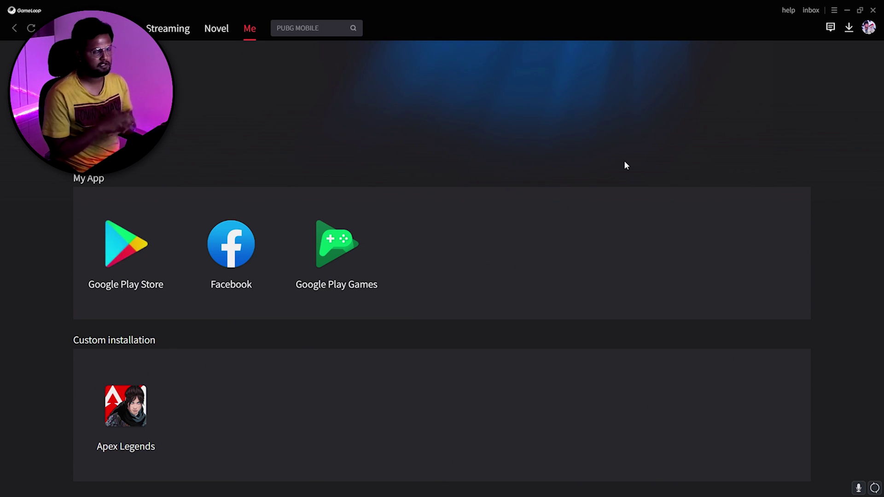
Confirm the emulated phone model is Asus ROG 2 in Settings, then close it.
left_click(834, 11)
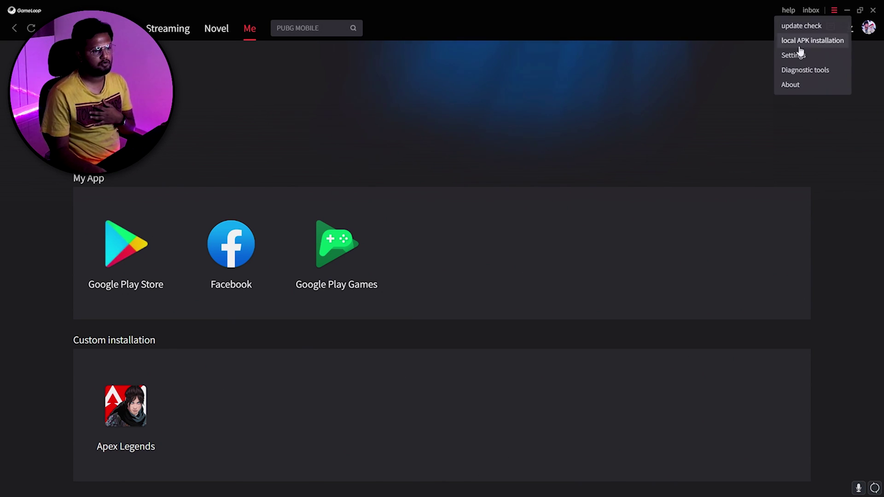
left_click(799, 54)
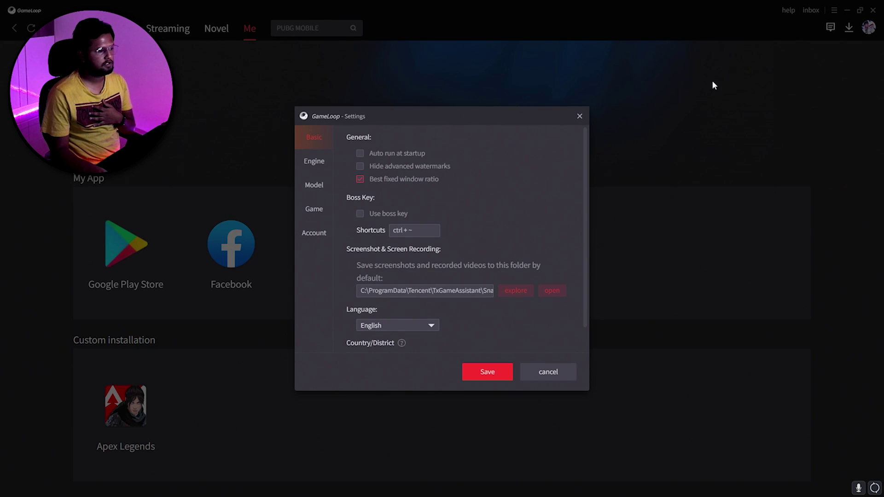
left_click(313, 188)
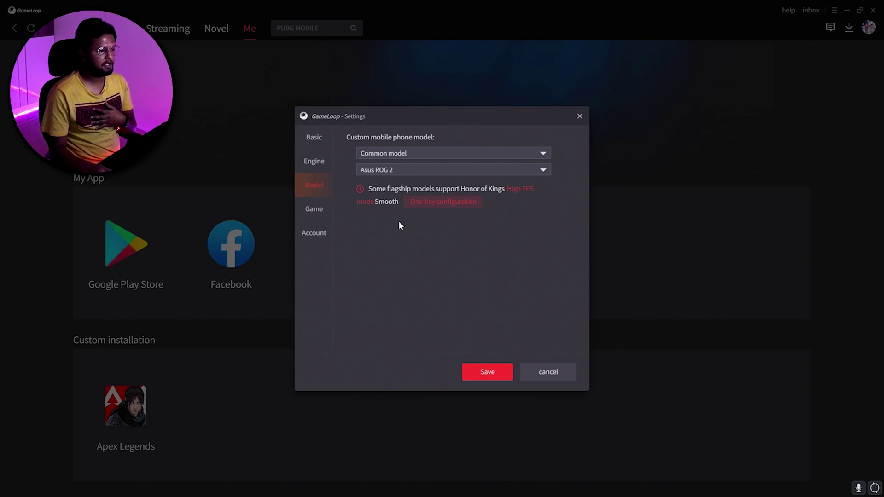
left_click(579, 116)
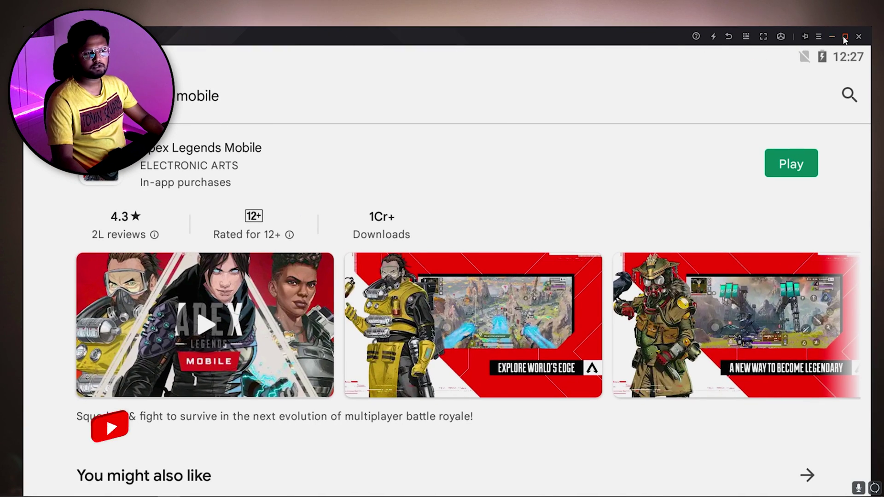
Go back to the Play Store Games home, minimize the emulator, and refresh the desktop.
key("Escape")
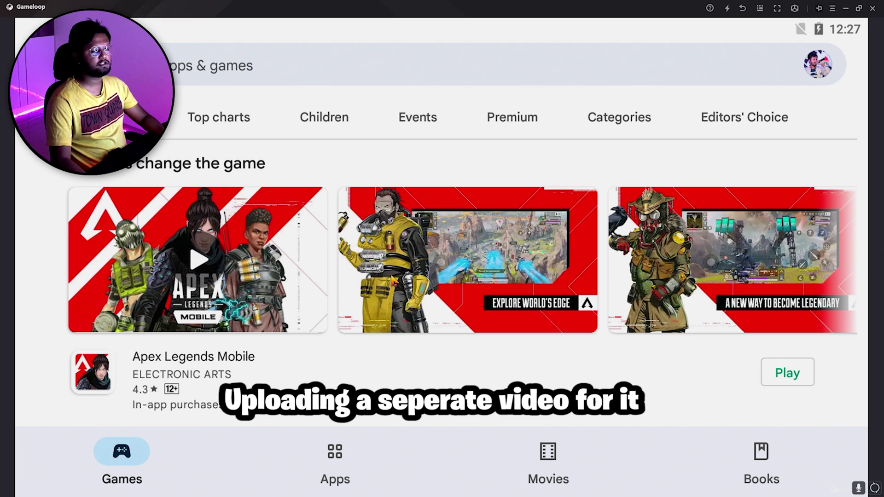
left_click(846, 8)
right_click(507, 148)
left_click(525, 175)
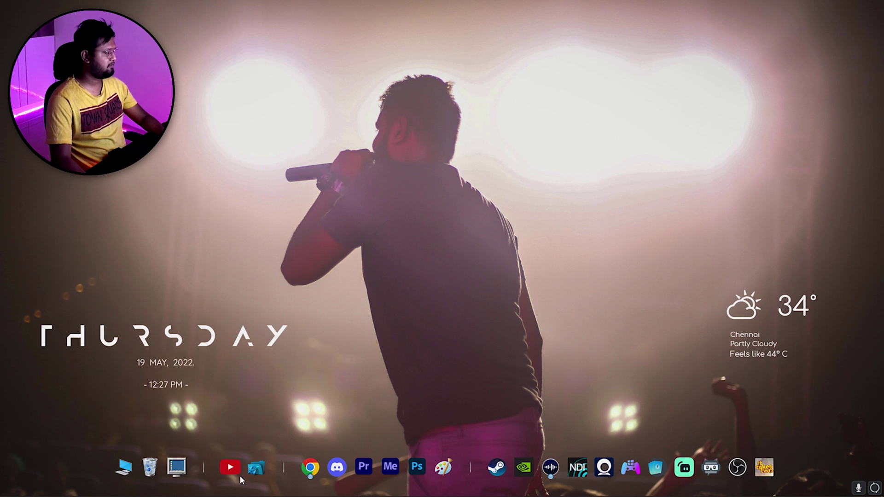
left_click(179, 493)
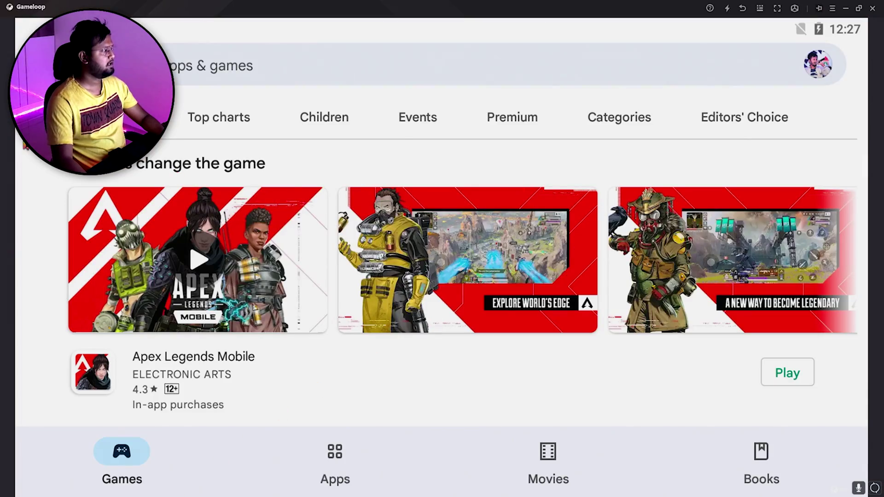
left_click(853, 8)
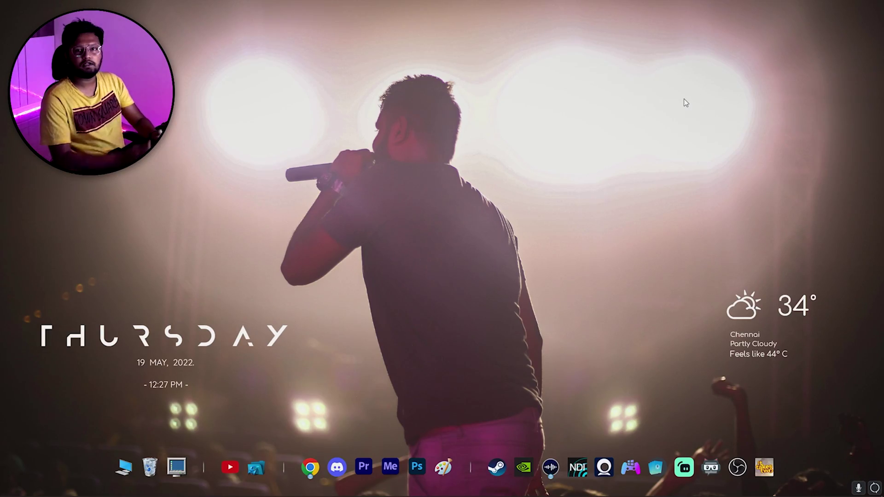